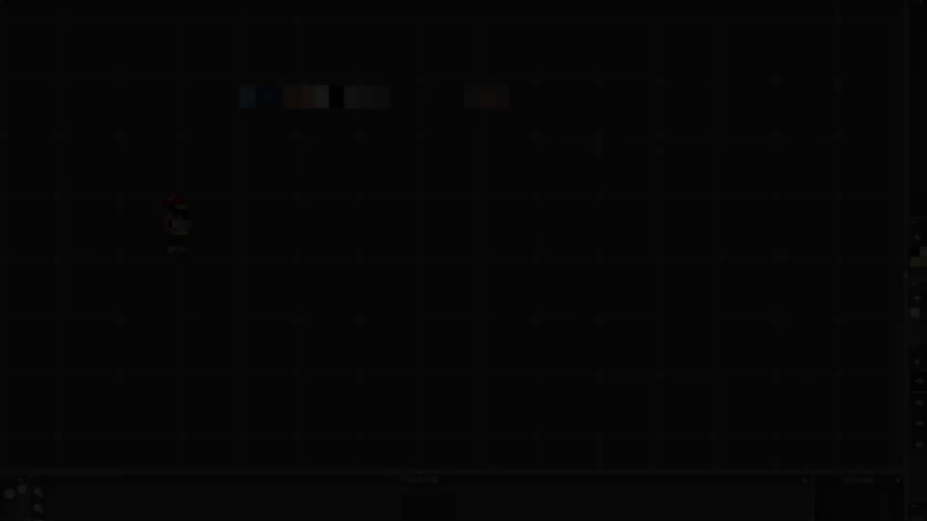
Duplicate the red-capped character beside the original and confirm the layer settings.
mouse_move(284, 244)
left_mouse_down()
mouse_move(300, 274)
mouse_move(135, 245)
left_mouse_up()
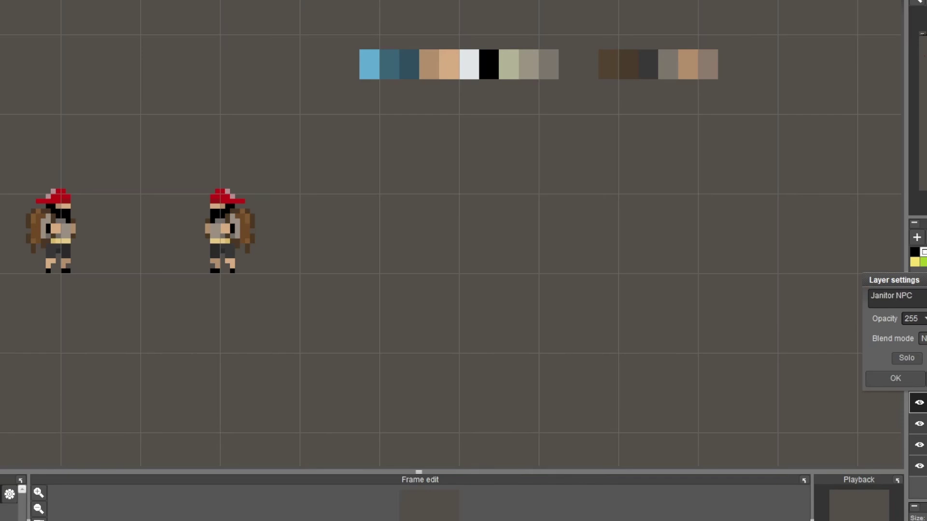
left_click(895, 379)
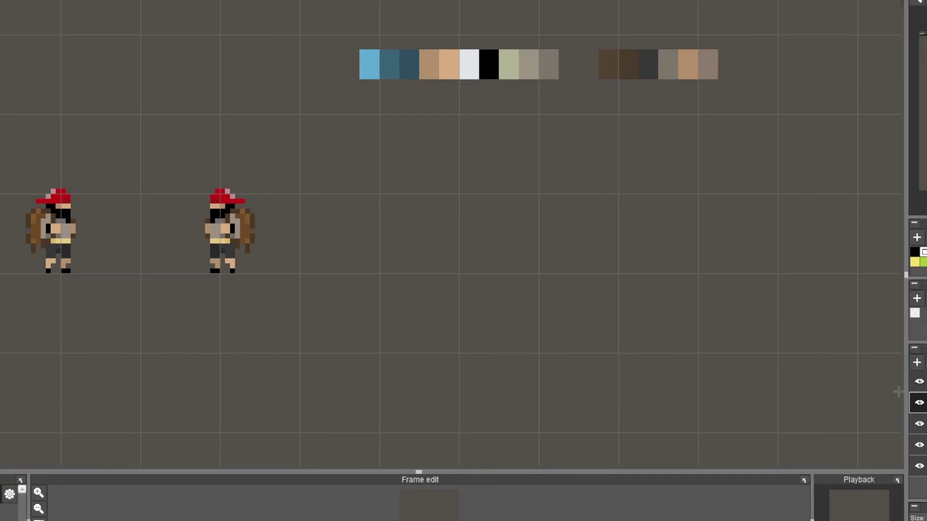
Paste a copy of the second character into the empty space on the right.
left_click_drag(361, 439, 310, 435)
left_click_drag(131, 171, 225, 294)
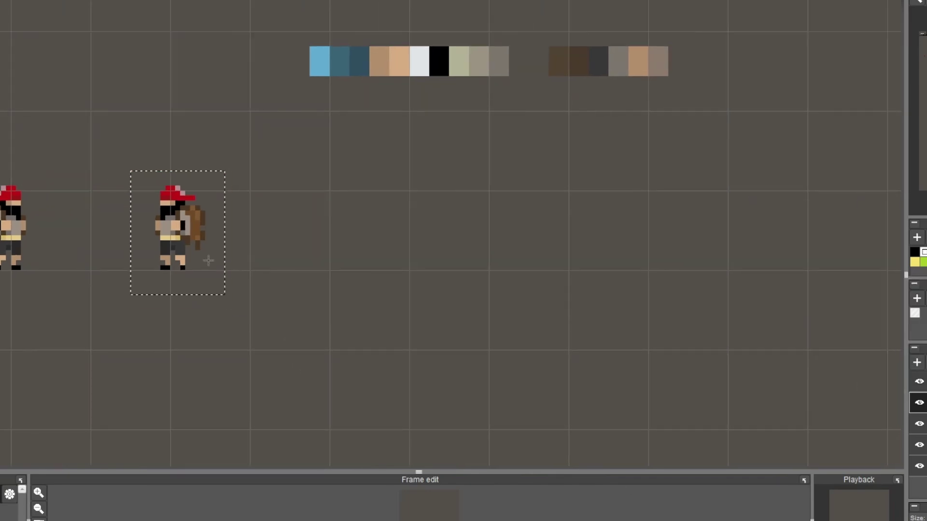
key("ctrl+v")
left_click_drag(183, 227, 414, 225)
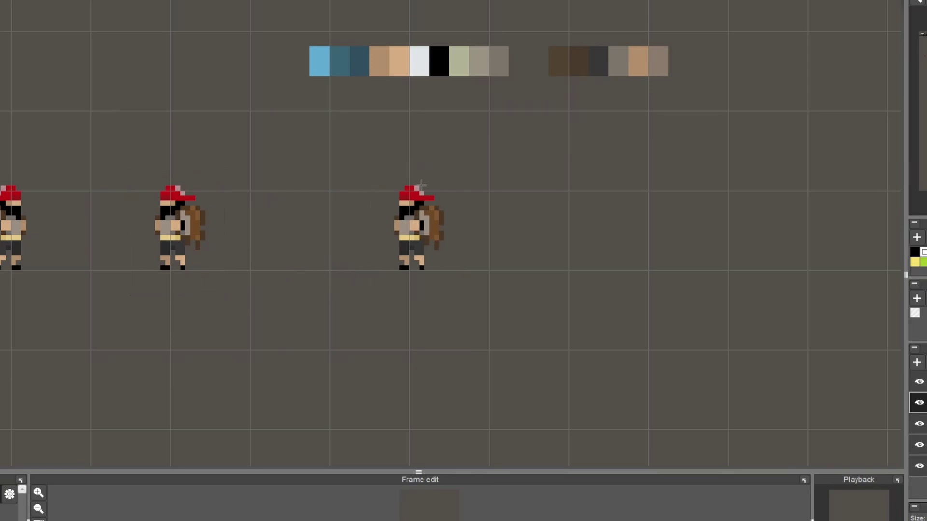
Paint the copy's trousers blue, a black belt, and the shirt, face and hair blue.
scroll(379, 215, "up", 1)
mouse_move(346, 341)
left_mouse_down()
mouse_move(350, 367)
mouse_move(375, 360)
left_mouse_up()
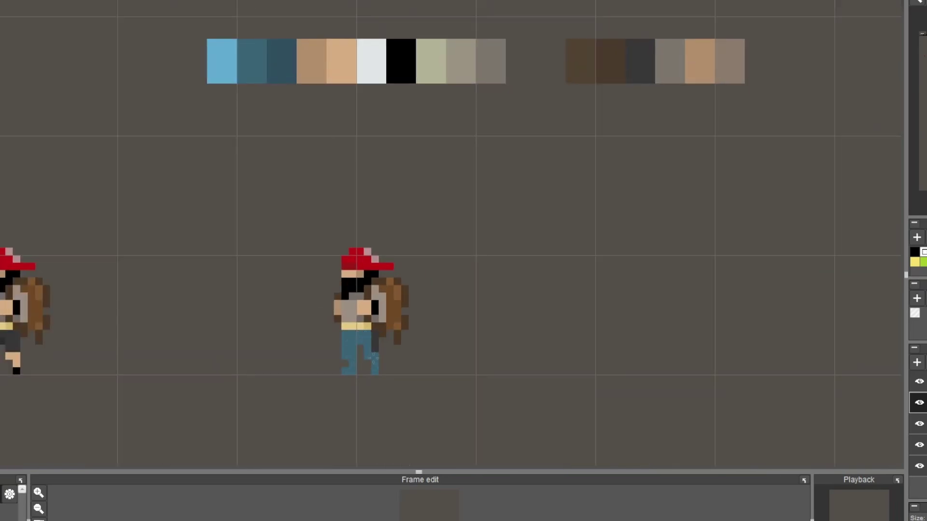
left_click_drag(343, 326, 378, 326)
mouse_move(344, 287)
left_mouse_down()
mouse_move(362, 321)
mouse_move(350, 279)
mouse_move(338, 290)
mouse_move(402, 290)
mouse_move(389, 269)
mouse_move(329, 268)
mouse_move(342, 255)
left_mouse_up()
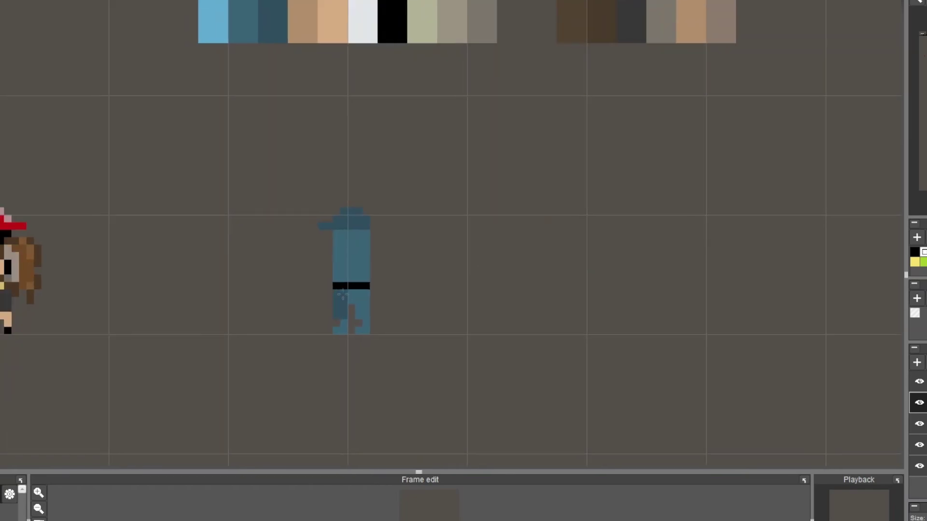
Add skin-coloured hands at both sides and a skin-toned face under the cap.
scroll(374, 279, "up", 1)
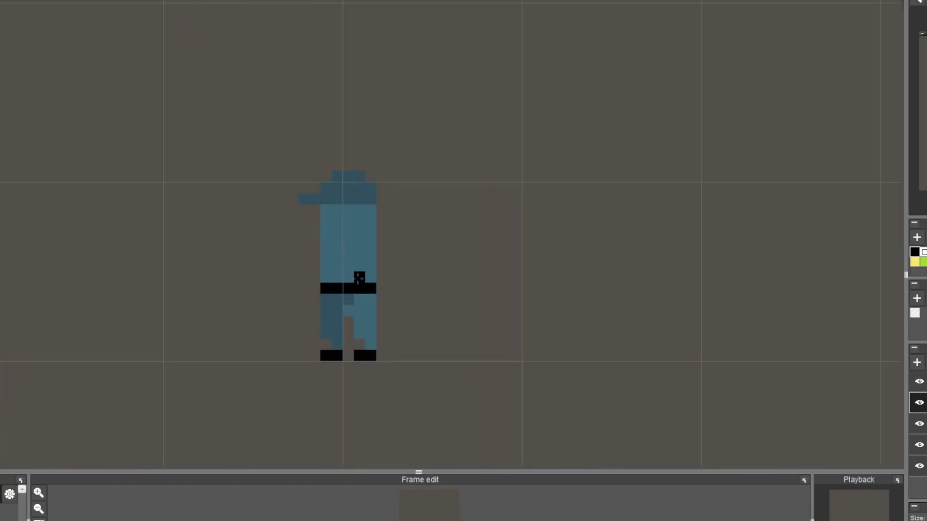
left_click_drag(382, 234, 389, 265)
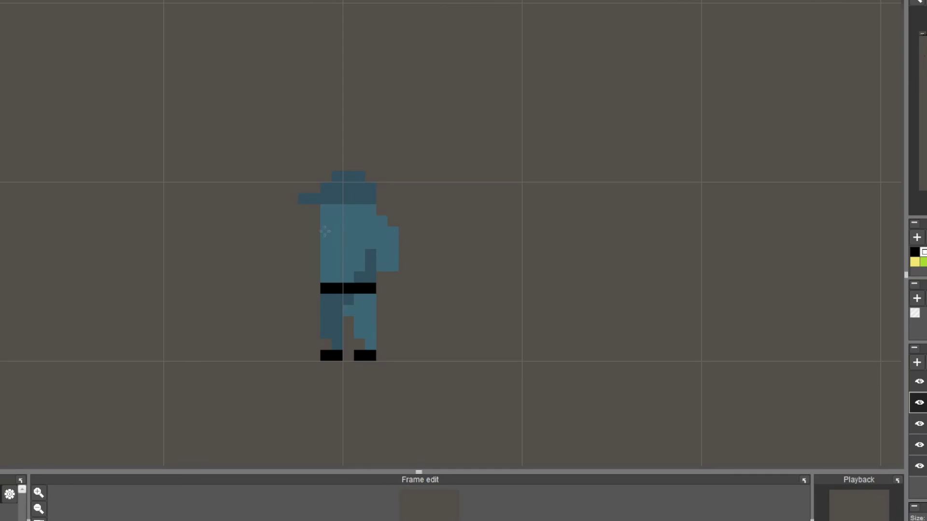
left_click_drag(315, 233, 314, 265)
scroll(315, 265, "down", 1)
left_click_drag(297, 312, 297, 319)
left_click_drag(341, 311, 348, 314)
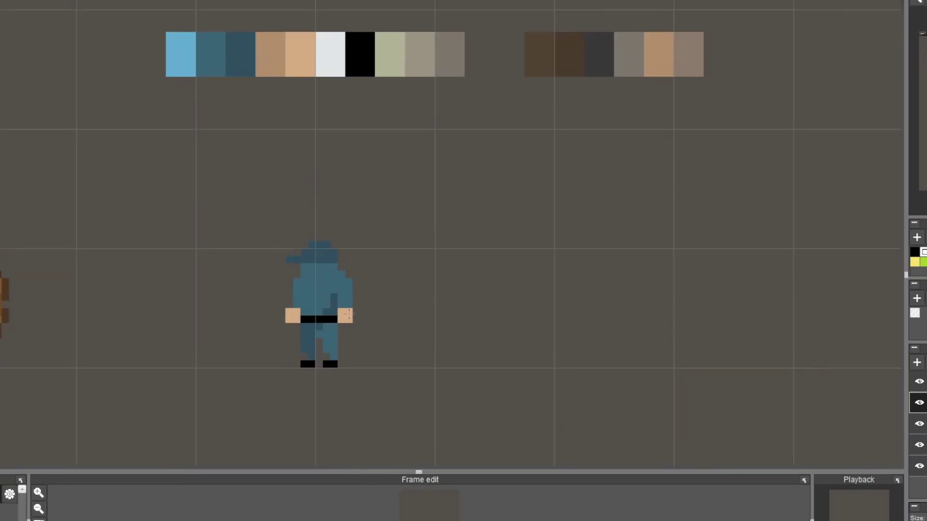
key("ctrl+z")
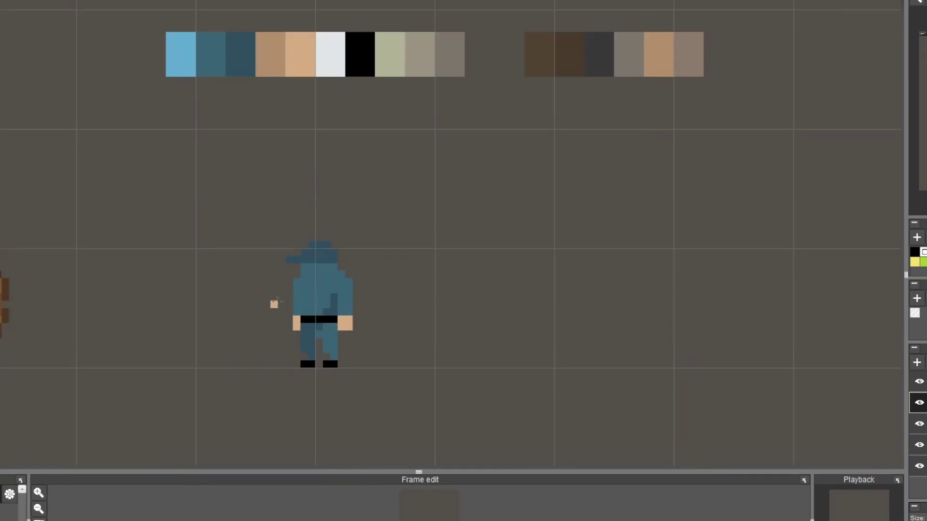
mouse_move(309, 269)
left_mouse_down()
mouse_move(320, 260)
mouse_move(326, 280)
left_mouse_up()
Widen the janitor's face with an extra tan column on its left.
scroll(305, 261, "down", 2)
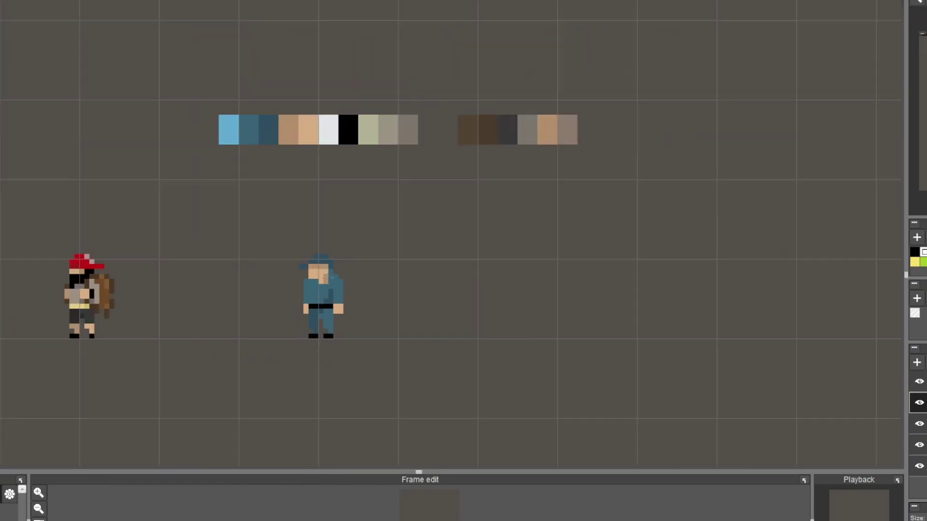
scroll(305, 261, "up", 2)
scroll(270, 256, "up", 2)
scroll(363, 219, "down", 1)
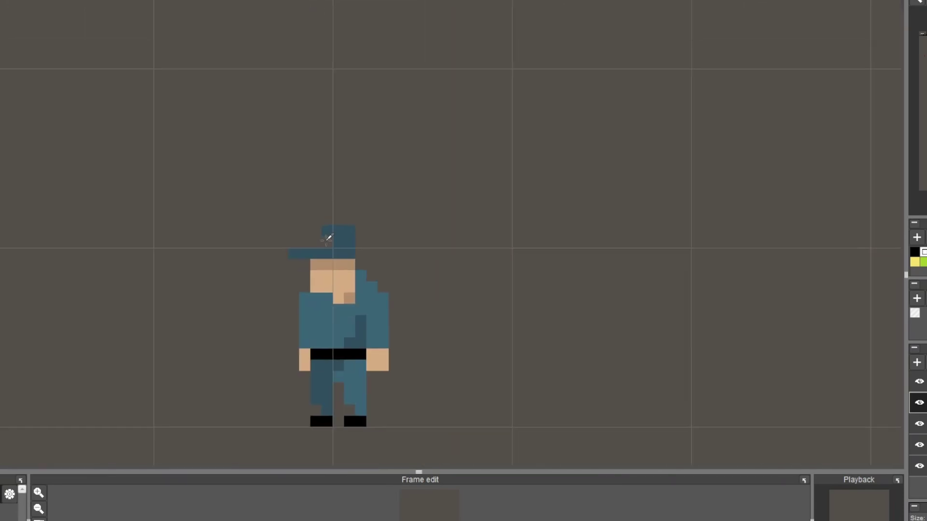
scroll(337, 232, "down", 2)
scroll(325, 236, "up", 1)
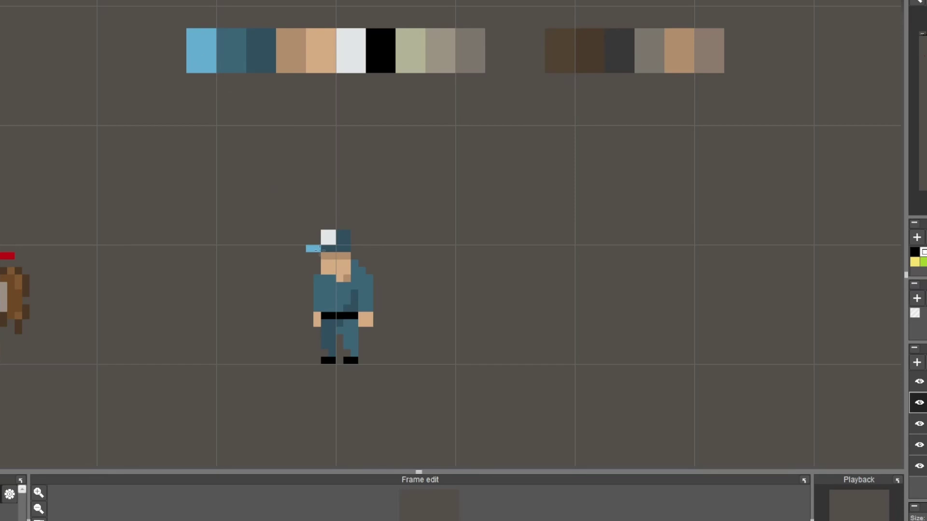
scroll(353, 249, "down", 1)
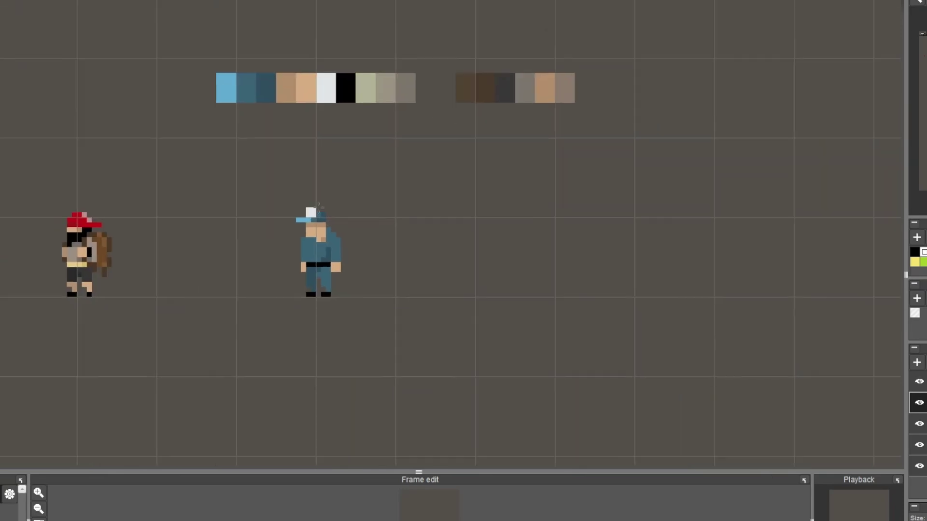
scroll(314, 251, "up", 1)
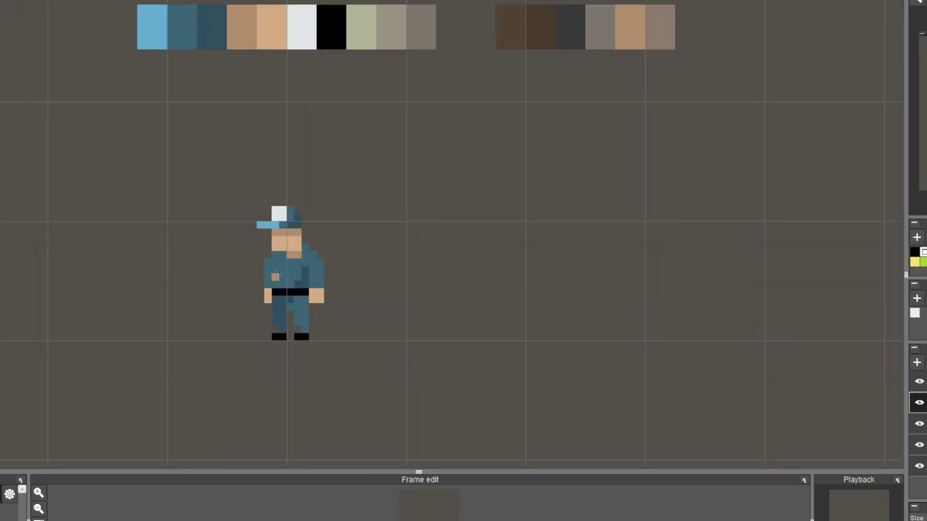
scroll(301, 251, "down", 2)
scroll(372, 263, "up", 1)
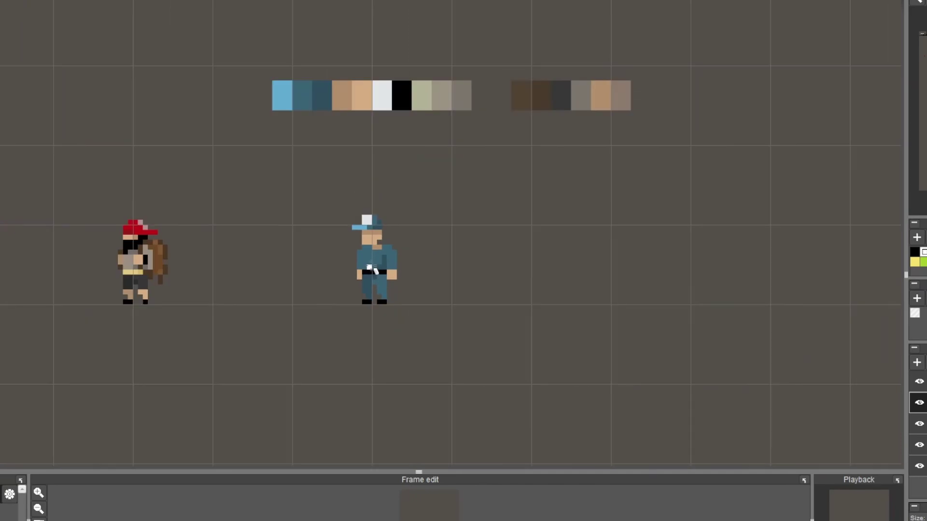
scroll(357, 278, "up", 1)
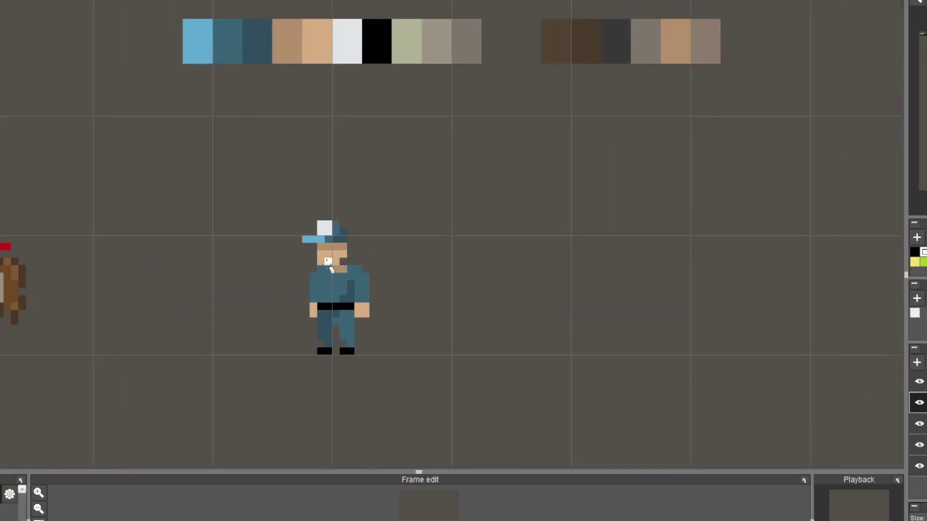
left_click_drag(313, 262, 313, 246)
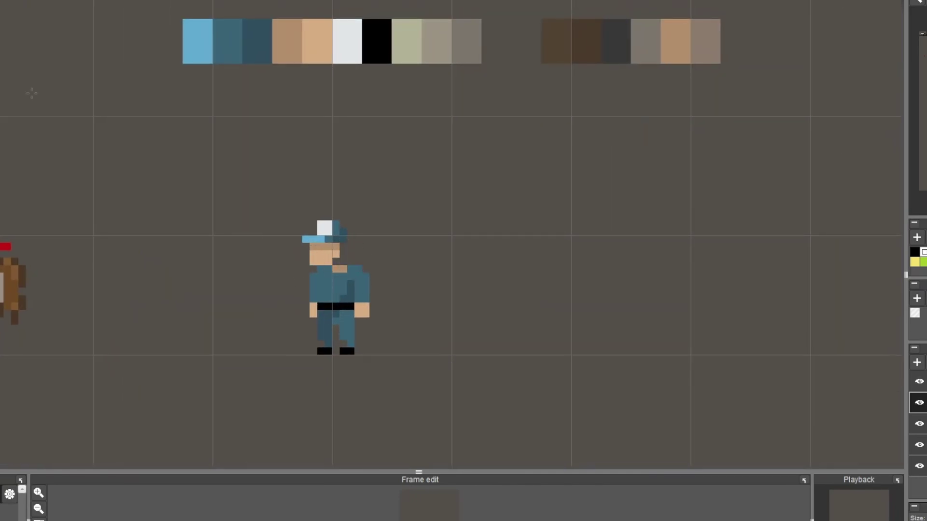
Shift the arm shading one pixel left and redraw the hand higher with a black cuff.
scroll(292, 214, "down", 1)
scroll(319, 223, "up", 1)
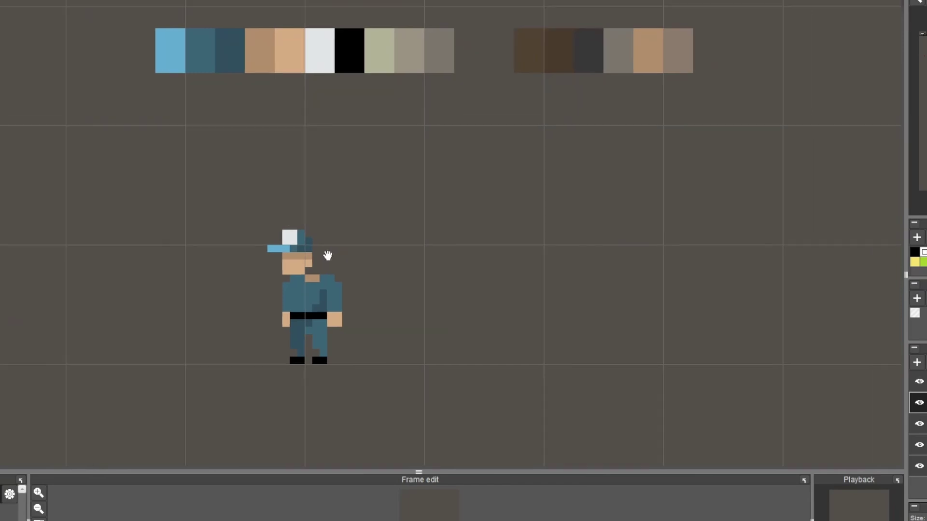
scroll(314, 252, "down", 1)
scroll(323, 262, "up", 1)
scroll(321, 315, "up", 1)
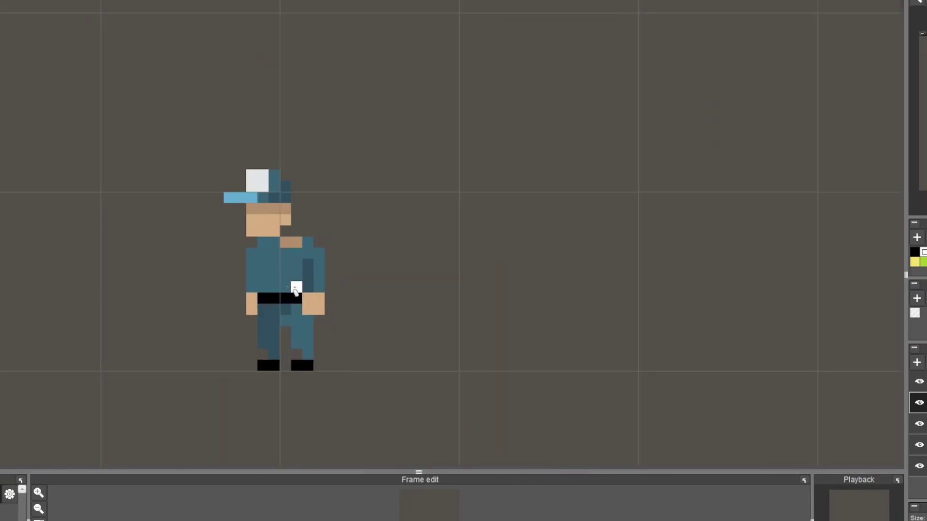
left_click_drag(296, 289, 297, 264)
left_click_drag(319, 310, 319, 265)
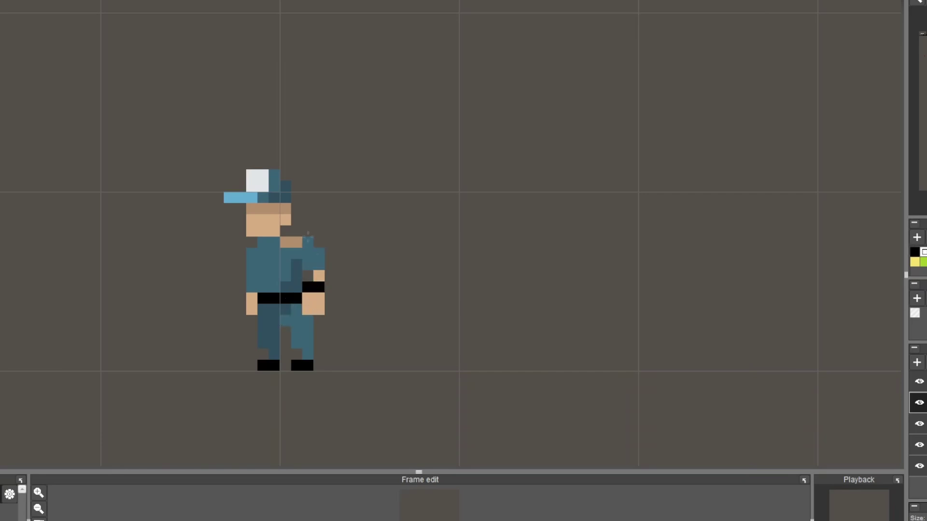
Raise the janitor's head and repaint the neck and collar in skin tones.
left_click(296, 241)
left_click_drag(223, 149, 290, 240)
scroll(304, 242, "down", 2)
scroll(342, 257, "up", 2)
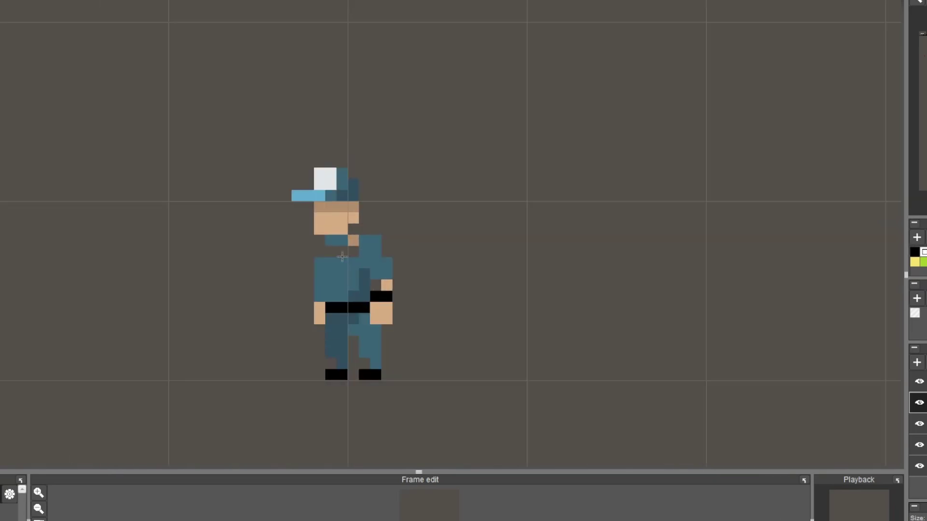
scroll(342, 257, "up", 1)
left_click_drag(333, 231, 366, 238)
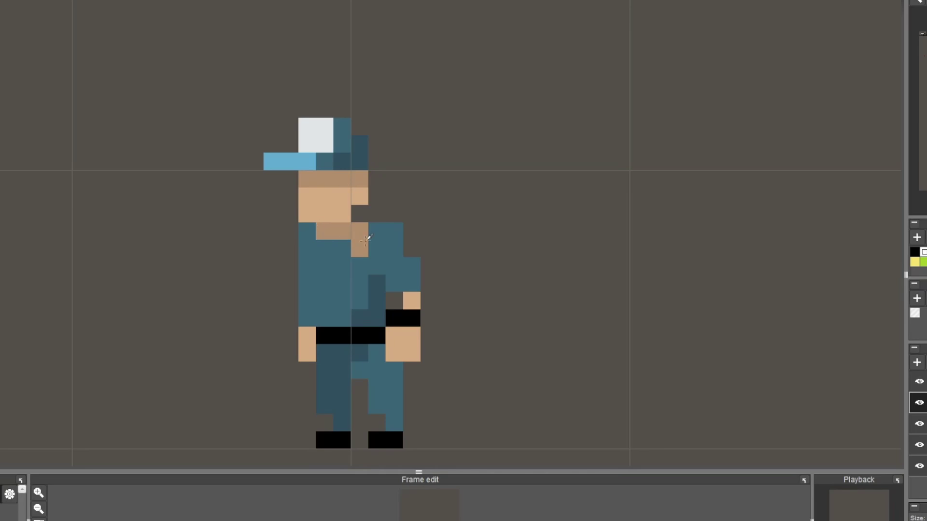
Shift the head one pixel right and add a white pixel on the collar.
scroll(410, 290, "down", 1)
scroll(208, 212, "down", 2)
scroll(263, 229, "up", 1)
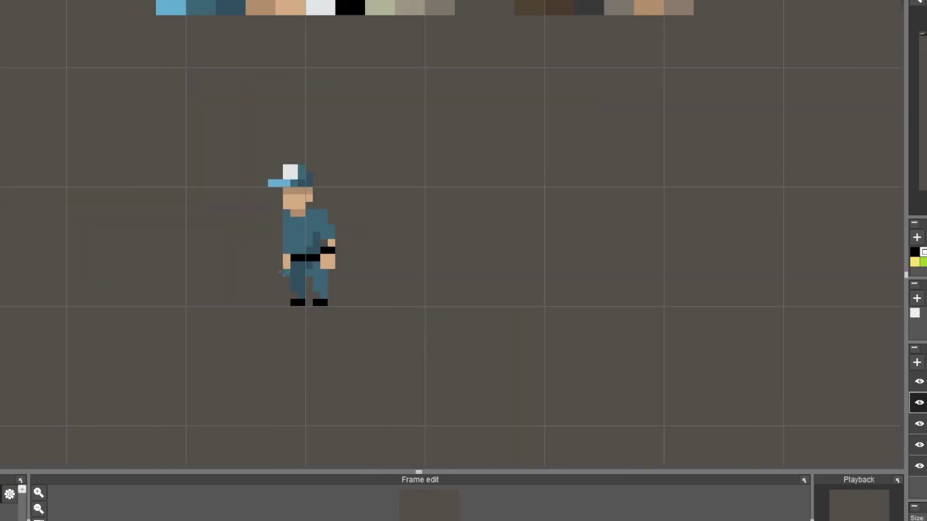
scroll(268, 229, "up", 1)
mouse_move(246, 113)
left_mouse_down()
mouse_move(346, 213)
mouse_move(302, 211)
left_mouse_up()
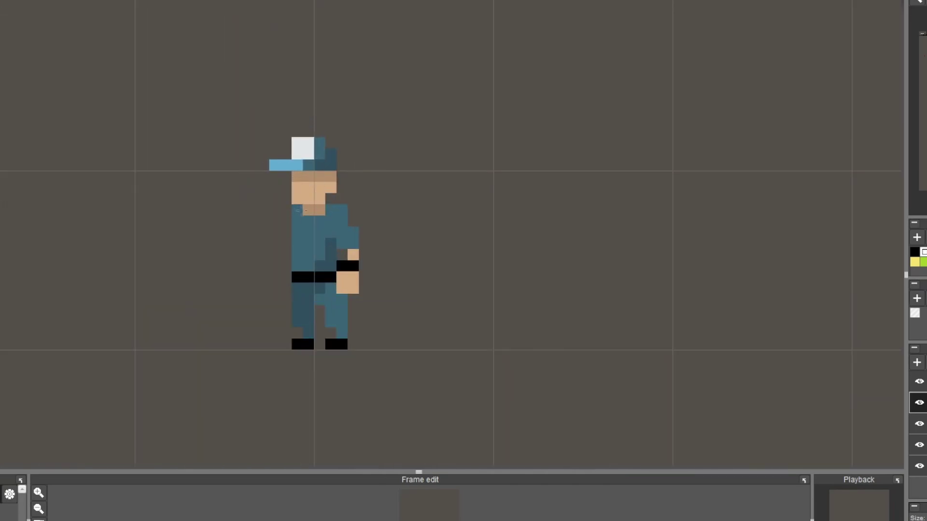
scroll(299, 241, "down", 2)
left_click(303, 235)
Paint a raised tan hand to the left of the janitor's body.
scroll(280, 227, "up", 1)
scroll(271, 222, "down", 1)
scroll(266, 220, "up", 1)
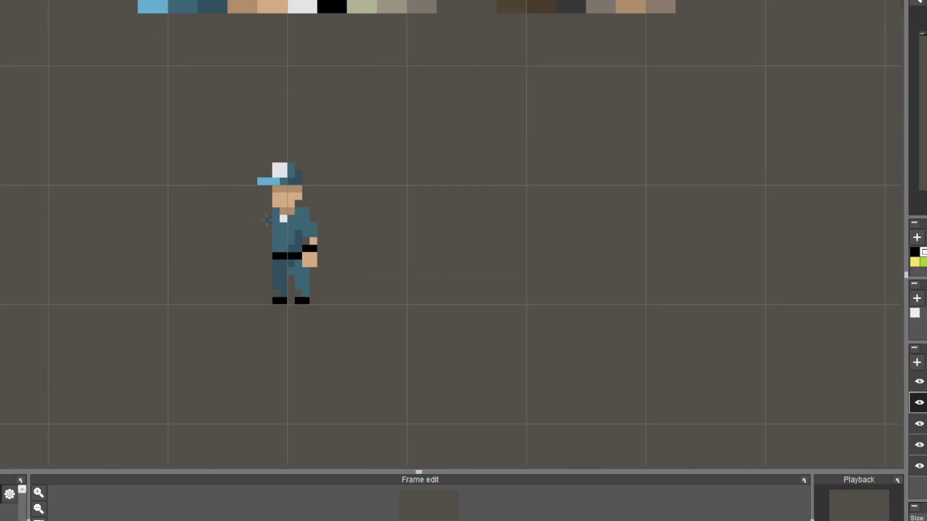
scroll(264, 225, "down", 1)
scroll(237, 202, "up", 1)
left_click(287, 247)
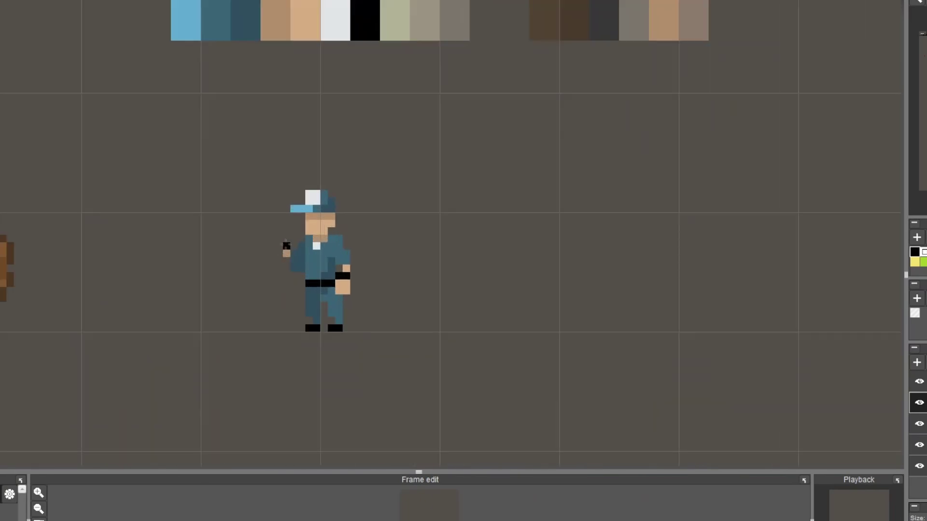
left_click(280, 237)
Paint a larger tan mop head hanging down at the janitor's right.
scroll(301, 223, "down", 1)
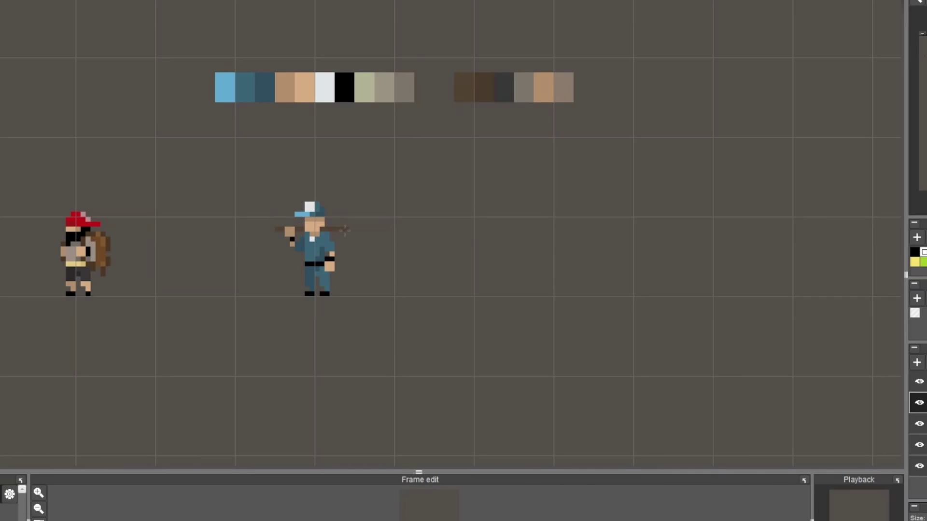
left_click_drag(346, 235, 347, 241)
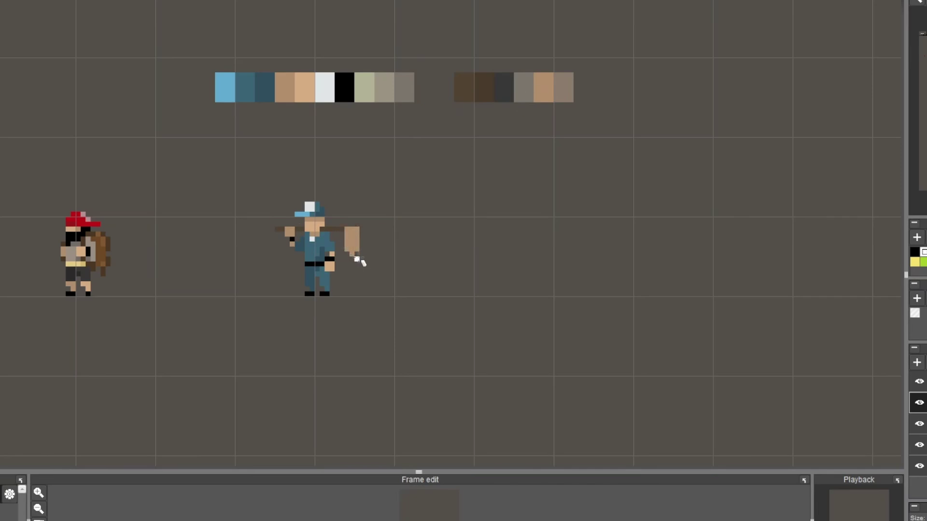
scroll(358, 246, "up", 1)
scroll(332, 307, "up", 1)
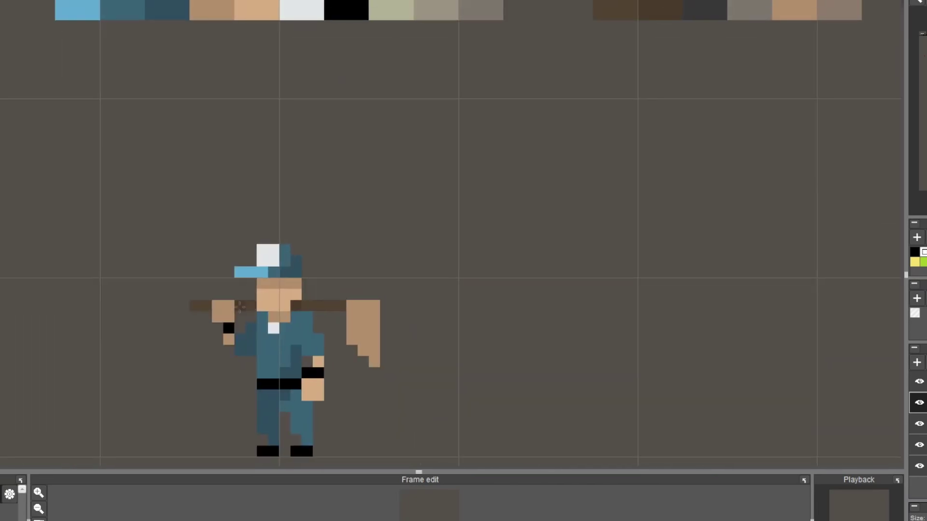
left_click_drag(498, 183, 473, 229)
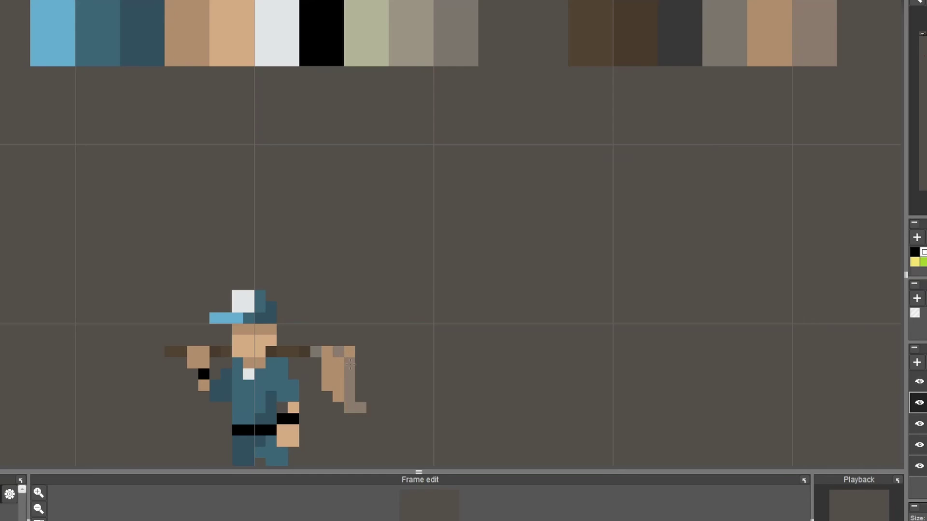
scroll(327, 219, "down", 1)
scroll(327, 219, "down", 1)
left_click_drag(327, 219, 368, 238)
scroll(368, 239, "up", 1)
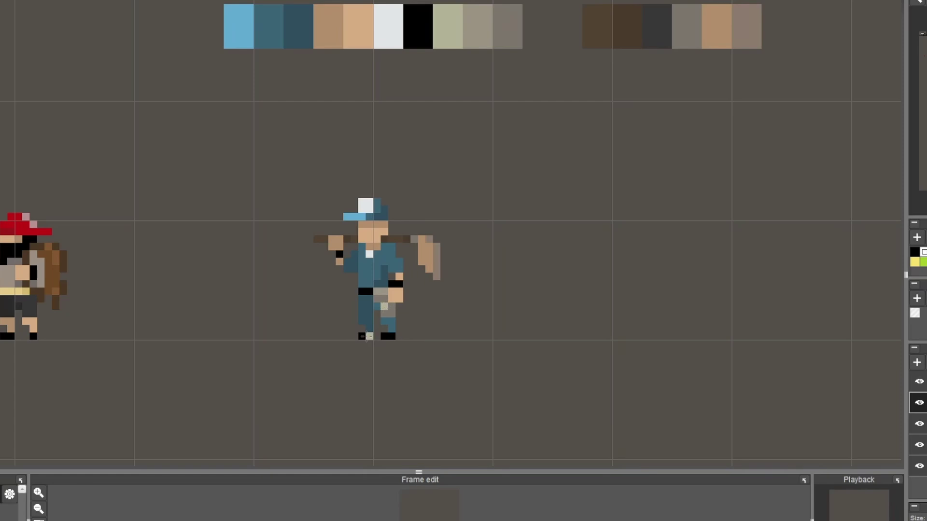
left_click_drag(463, 242, 420, 179)
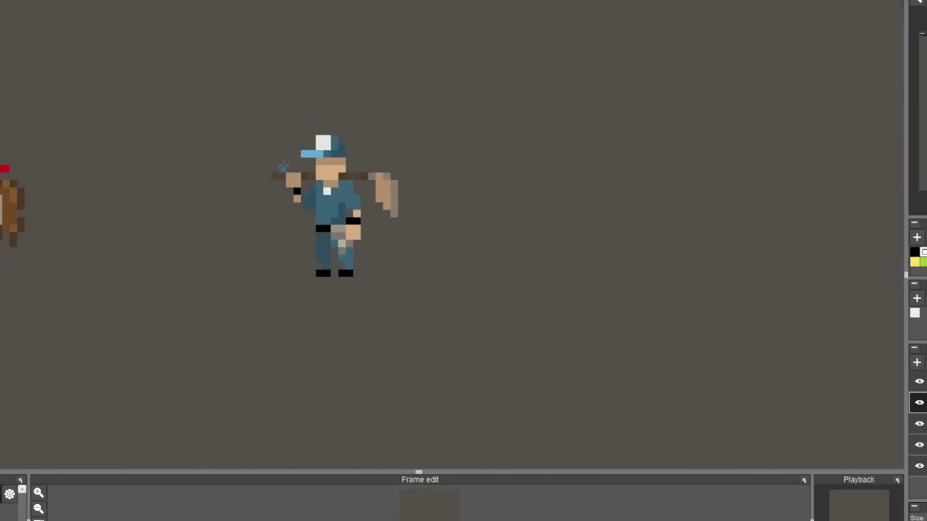
Zoom in and out repeatedly to inspect the janitor's mop, uniform and shading.
scroll(337, 122, "down", 1)
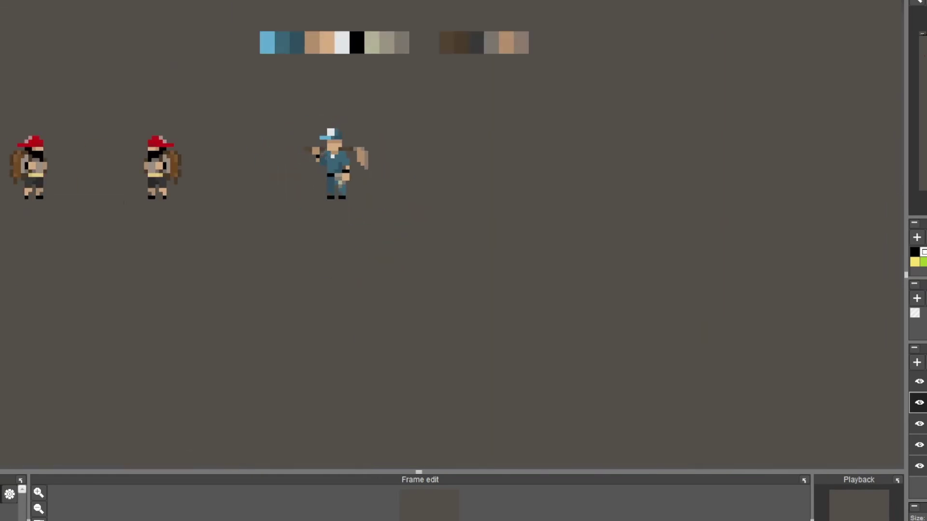
scroll(325, 153, "up", 2)
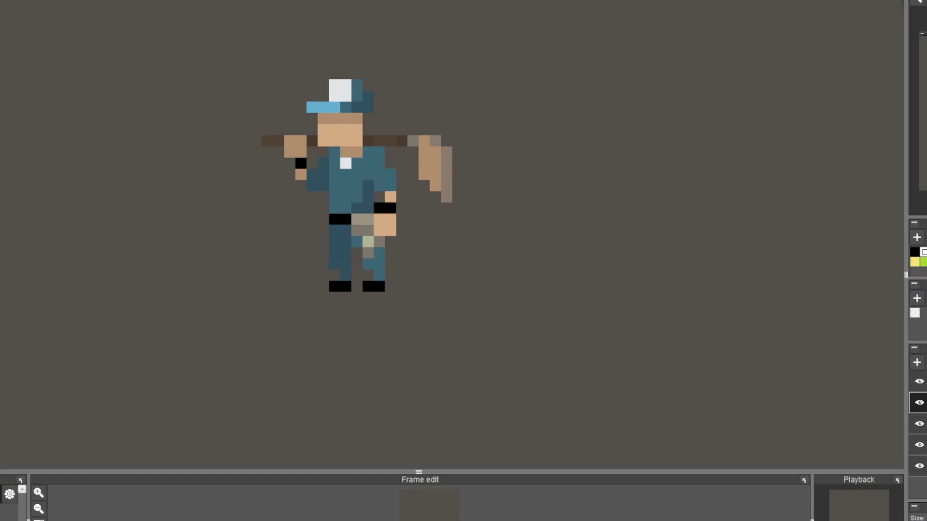
scroll(355, 123, "down", 1)
scroll(372, 167, "up", 1)
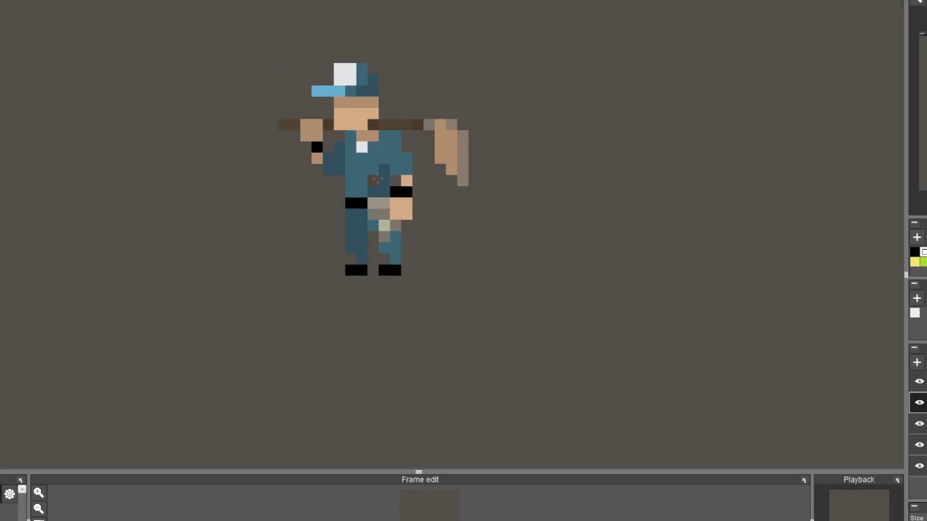
scroll(374, 179, "down", 3)
scroll(325, 190, "up", 2)
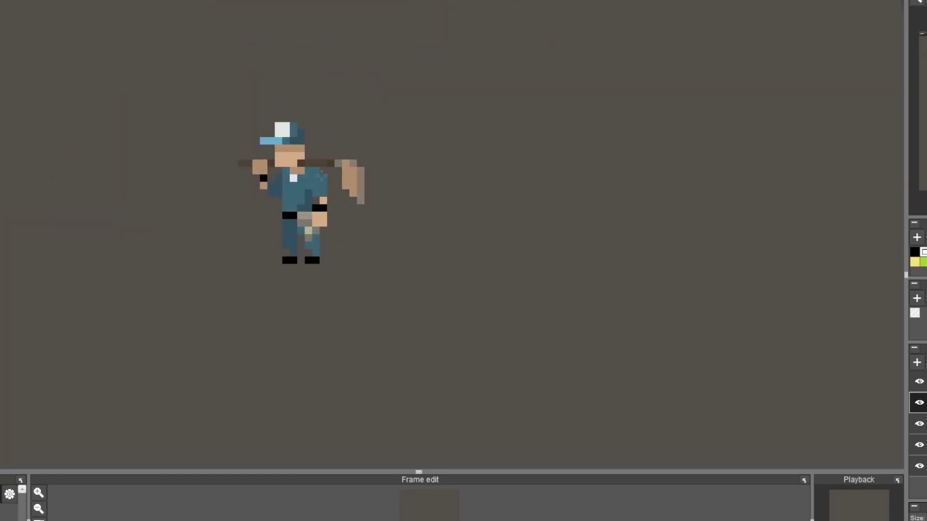
scroll(356, 197, "down", 1)
scroll(356, 197, "down", 1)
scroll(354, 263, "up", 2)
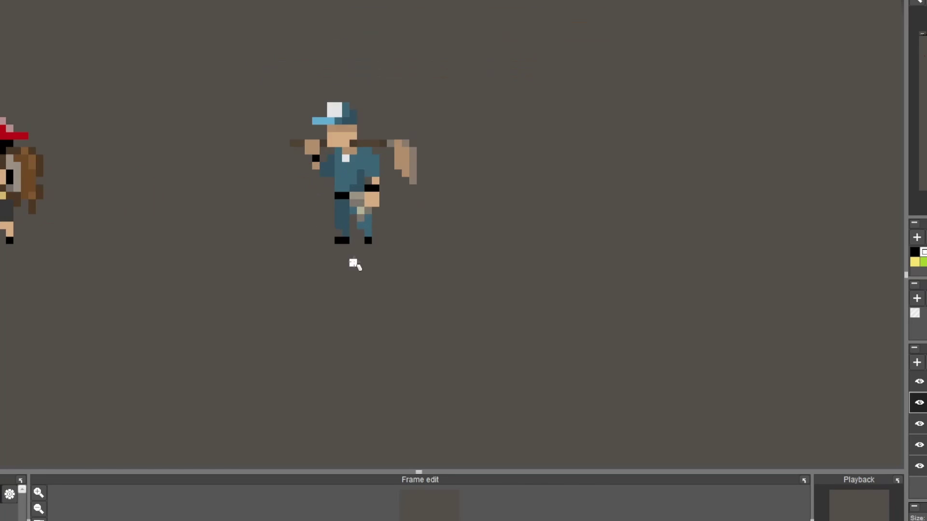
scroll(304, 201, "down", 2)
scroll(306, 225, "up", 1)
scroll(287, 194, "up", 1)
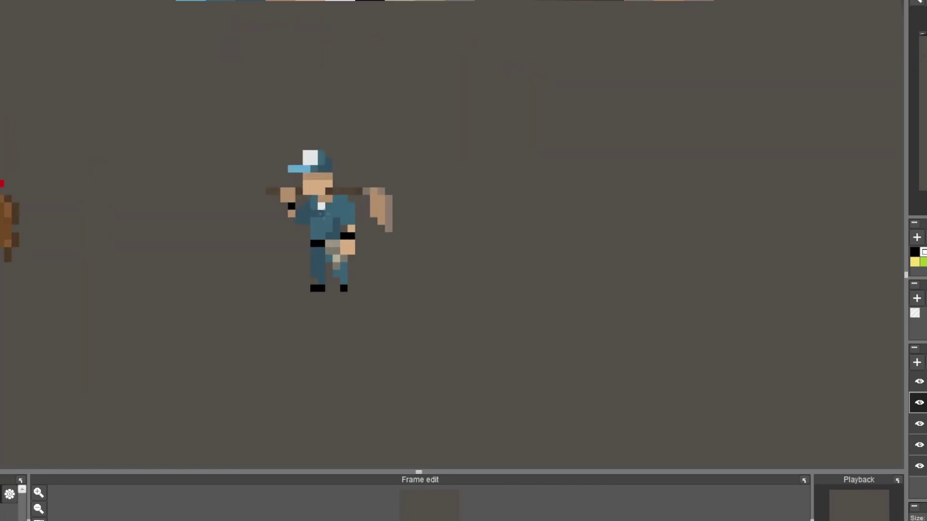
scroll(276, 240, "down", 2)
scroll(293, 238, "up", 1)
scroll(288, 248, "down", 1)
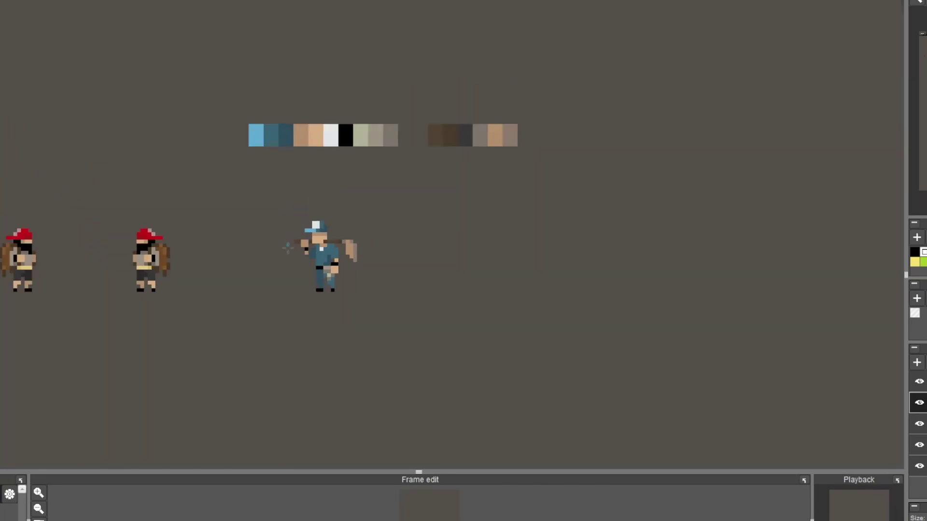
scroll(287, 253, "up", 2)
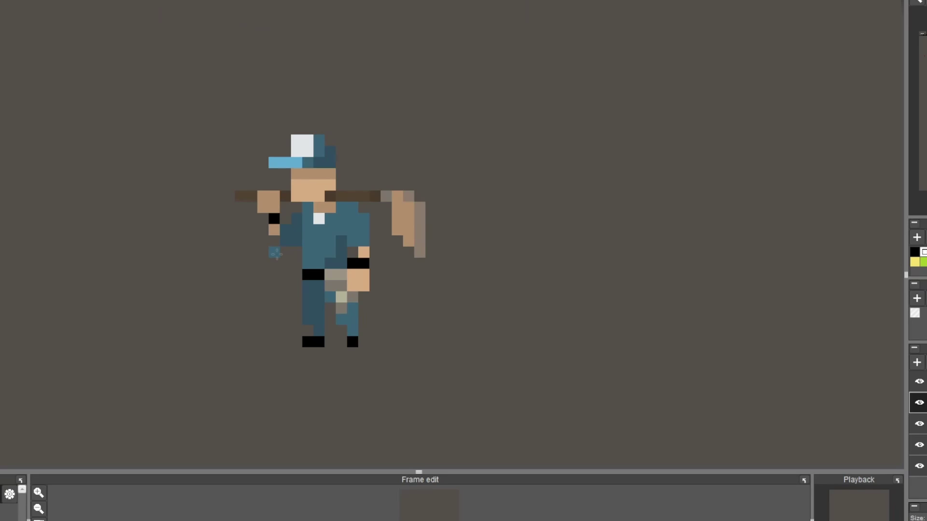
scroll(353, 208, "down", 1)
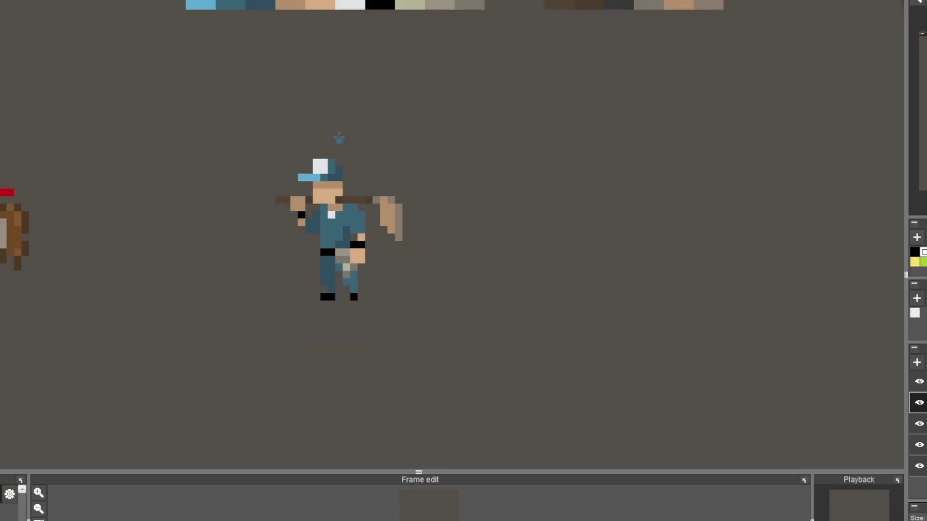
scroll(412, 224, "down", 1)
scroll(289, 232, "up", 1)
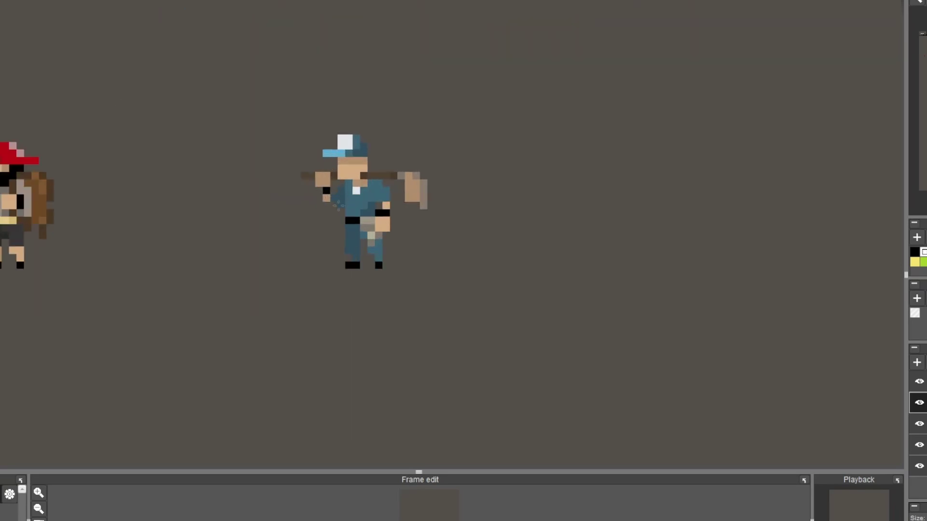
scroll(275, 234, "down", 1)
scroll(275, 234, "down", 1)
scroll(330, 227, "up", 1)
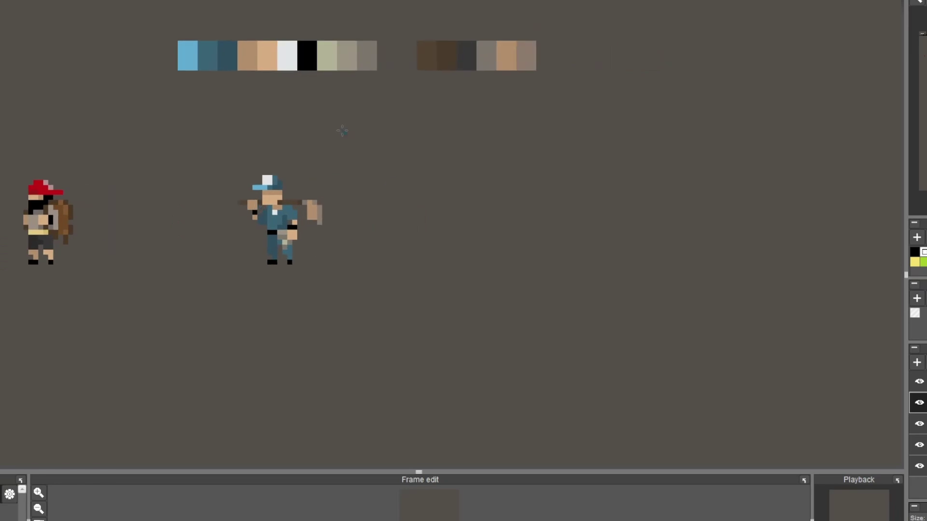
Paint a small grey bucket of light-blue water right of the janitor.
left_click_drag(338, 256, 355, 244)
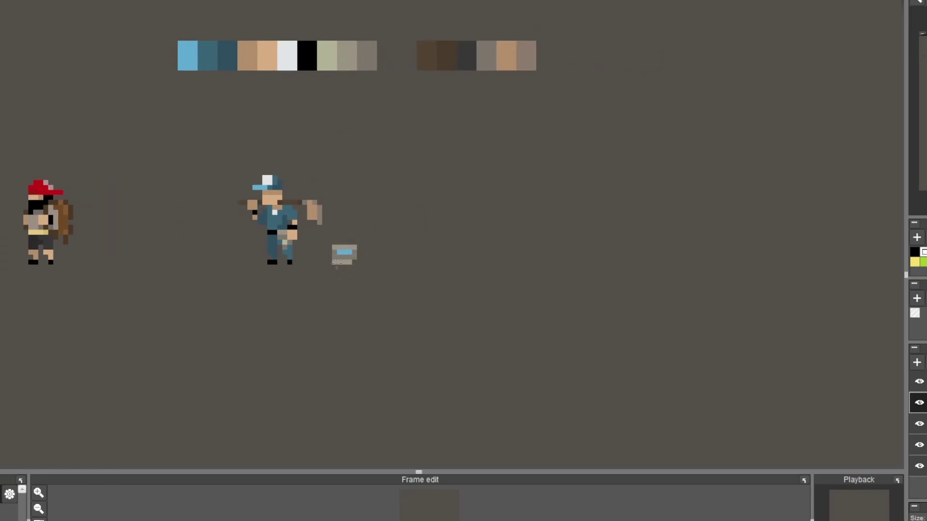
scroll(326, 246, "down", 1)
scroll(368, 254, "down", 1)
scroll(391, 249, "up", 1)
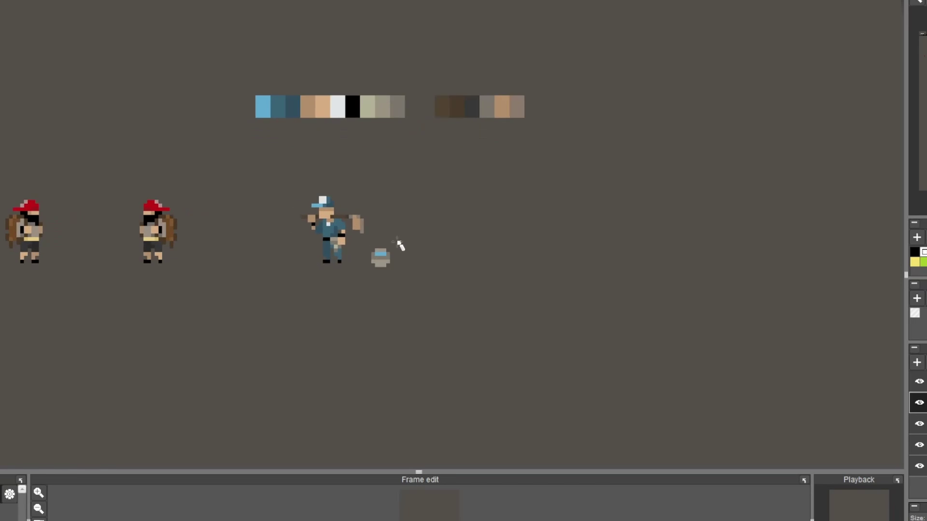
scroll(385, 155, "down", 1)
scroll(340, 213, "up", 1)
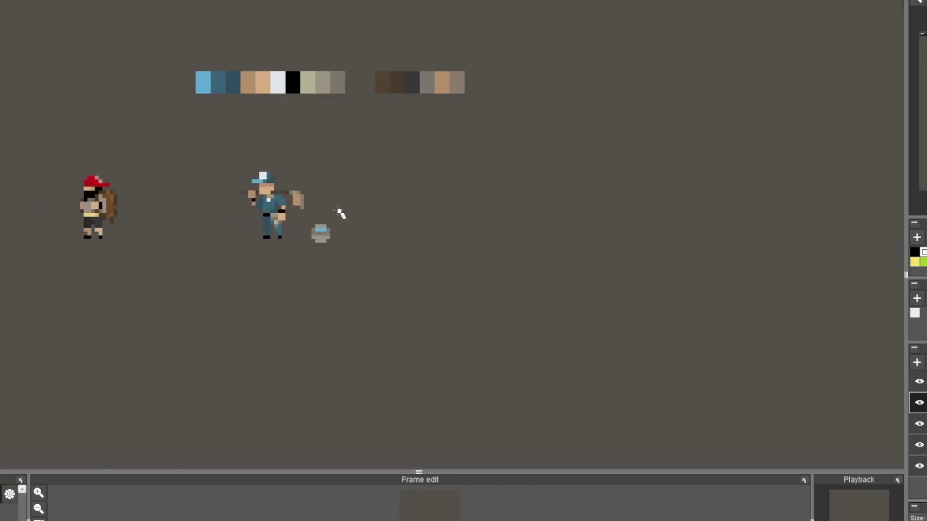
scroll(328, 227, "up", 1)
scroll(314, 234, "up", 1)
scroll(323, 228, "down", 2)
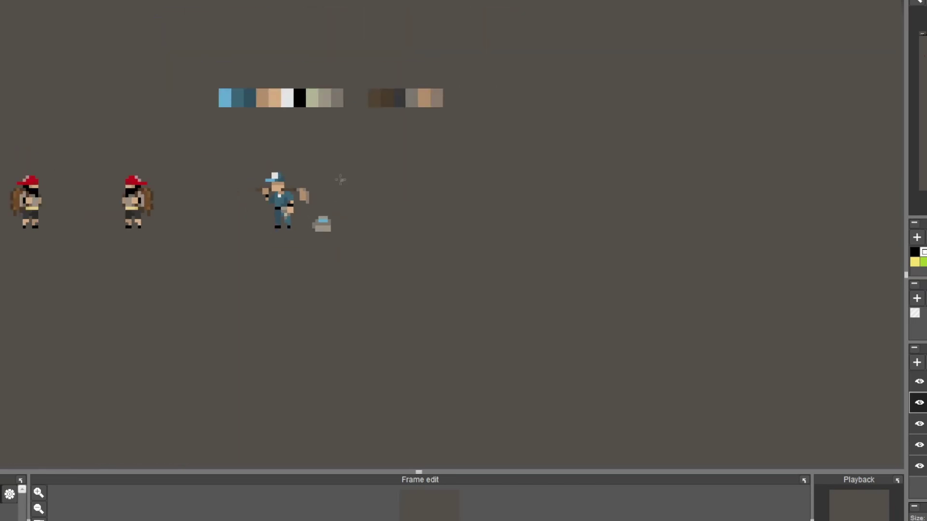
scroll(319, 254, "up", 1)
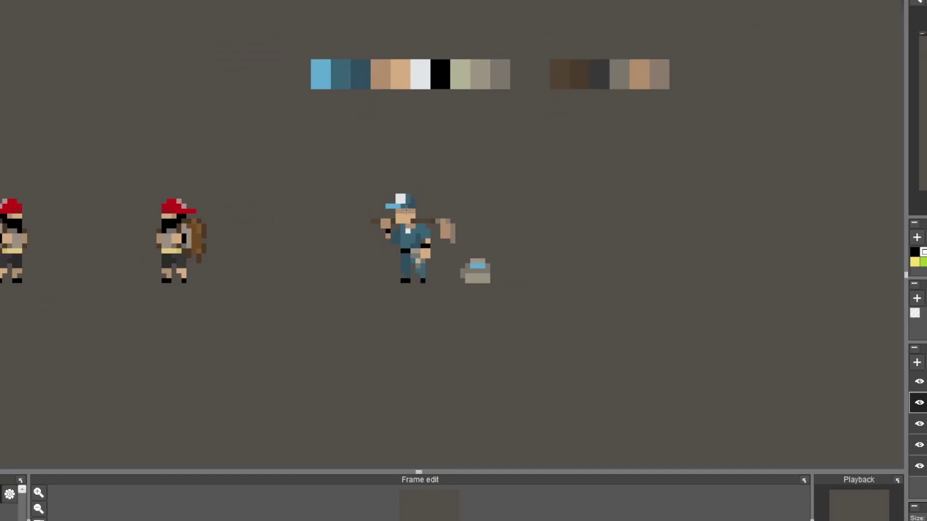
scroll(364, 191, "down", 1)
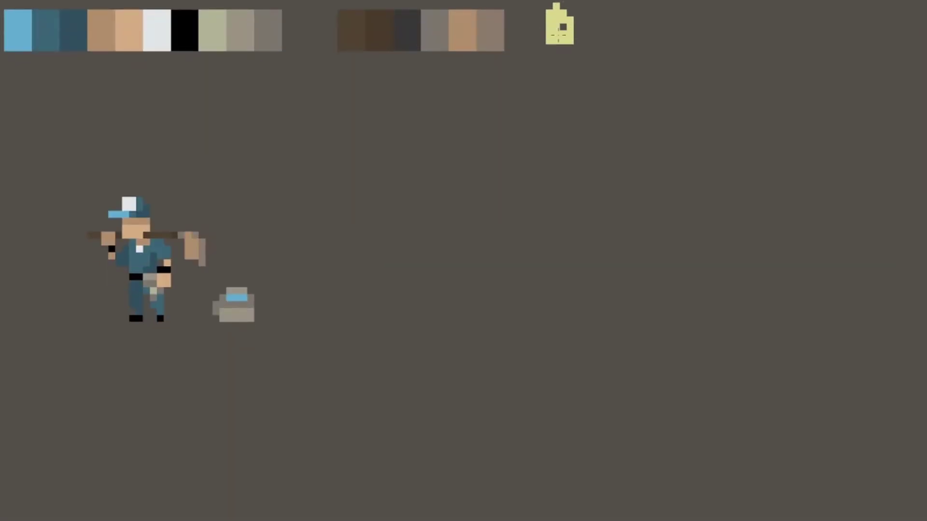
Add yellow and olive palette swatches and paint a yellow slime shaded olive on its left.
left_click_drag(560, 26, 594, 11)
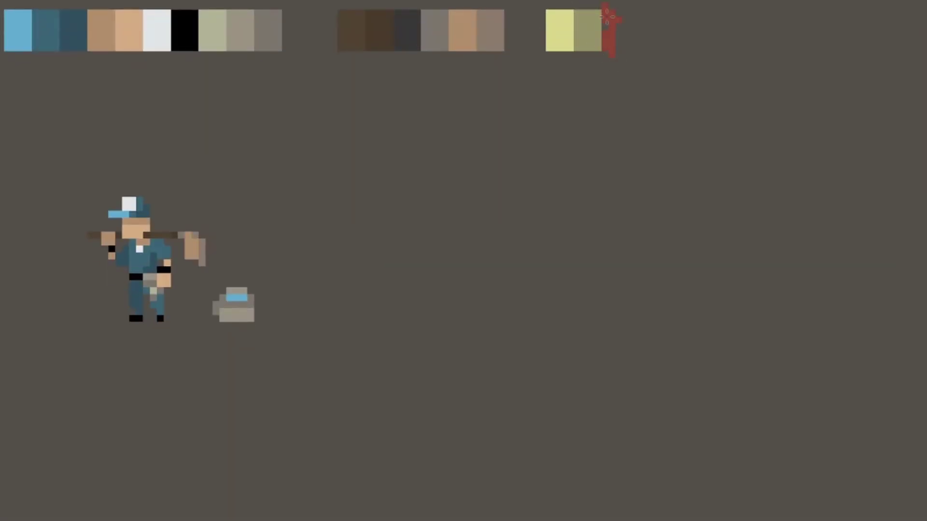
left_click_drag(312, 312, 369, 319)
left_click(584, 46, "alt")
mouse_move(323, 284)
left_mouse_down()
mouse_move(357, 314)
mouse_move(322, 311)
mouse_move(329, 316)
left_mouse_up()
left_click_drag(351, 319, 313, 326)
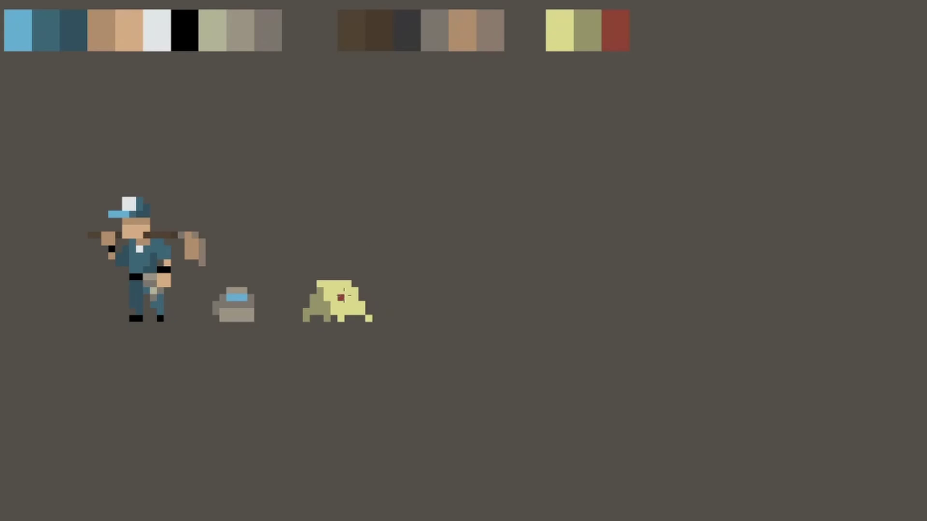
Delete the stray pixels on the slime's right edge.
scroll(340, 355, "down", 1)
scroll(280, 305, "up", 2)
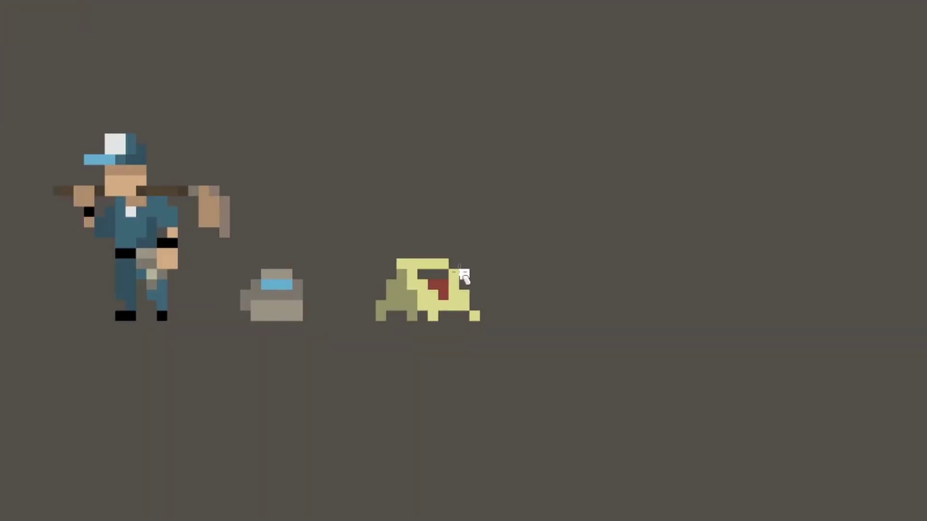
scroll(478, 261, "down", 1)
left_click_drag(486, 258, 466, 332)
key("Delete")
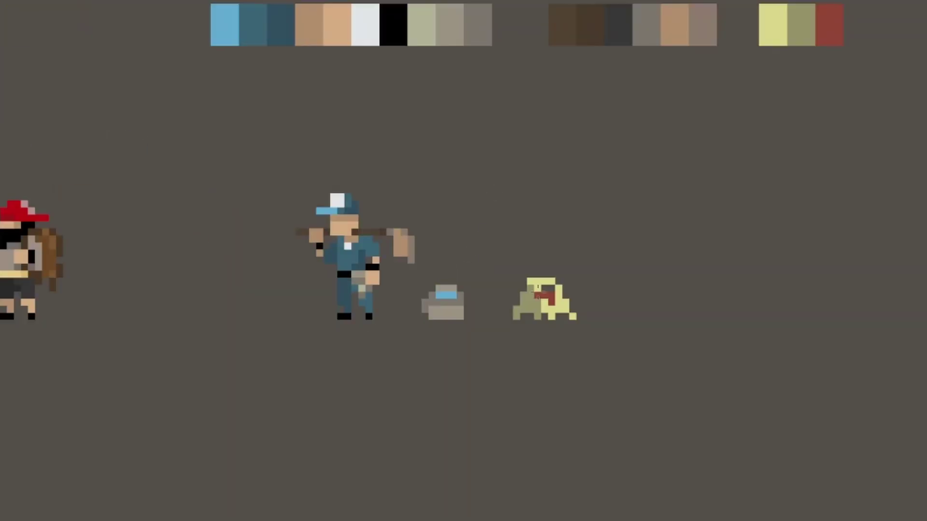
scroll(436, 270, "down", 1)
mouse_move(451, 265)
left_mouse_down()
mouse_move(439, 186)
mouse_move(450, 200)
left_mouse_up()
scroll(449, 203, "up", 1)
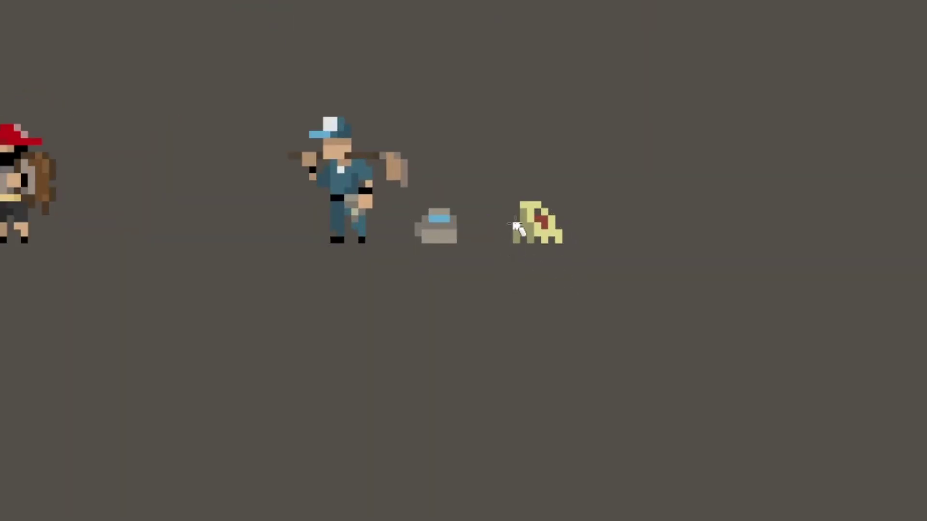
scroll(502, 288, "down", 1)
mouse_move(505, 231)
left_mouse_down()
mouse_move(400, 242)
mouse_move(551, 320)
left_mouse_up()
scroll(507, 266, "up", 1)
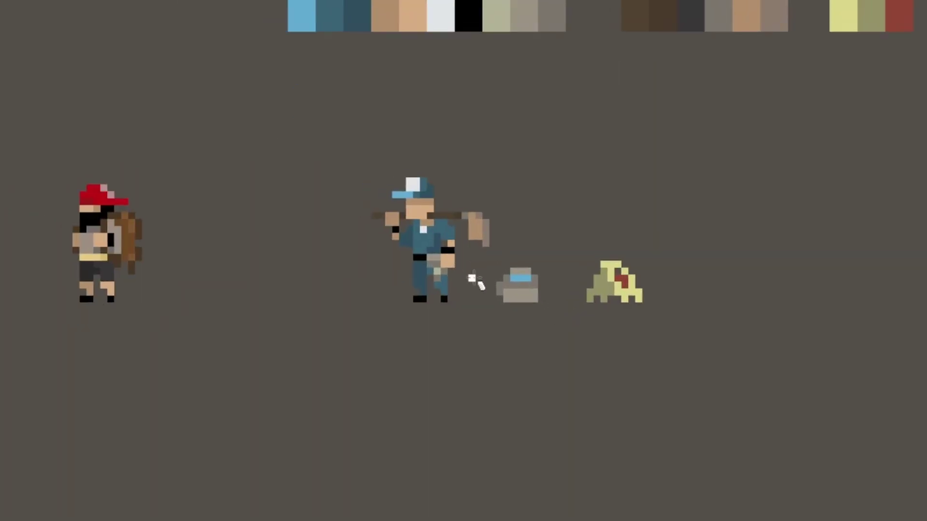
Move the bucket right and the slime left of the janitor, and draw a black ground line.
mouse_move(476, 280)
left_mouse_down()
mouse_move(510, 304)
mouse_move(586, 319)
mouse_move(551, 311)
left_mouse_up()
left_click_drag(616, 283, 679, 333)
left_click_drag(647, 309, 370, 309)
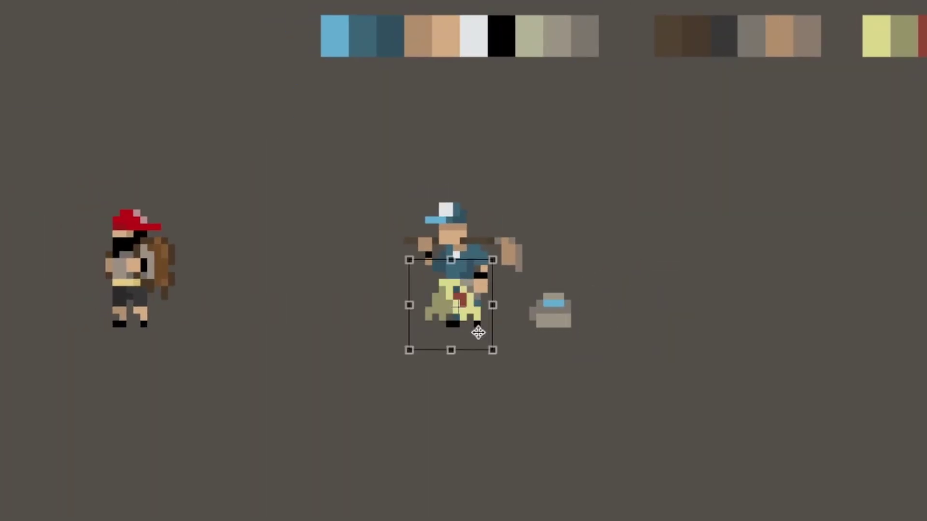
left_click_drag(287, 331, 689, 331)
Letter the title 'JANITOR' above the janitor.
scroll(319, 157, "up", 1)
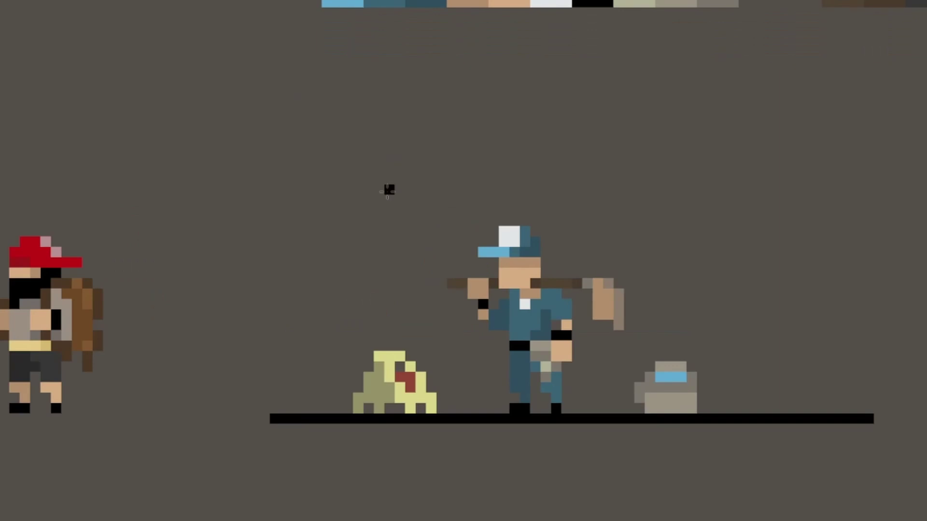
mouse_move(379, 167)
left_mouse_down()
mouse_move(367, 211)
mouse_move(400, 203)
left_mouse_up()
left_click_drag(408, 169, 421, 203)
left_click_drag(408, 188, 463, 202)
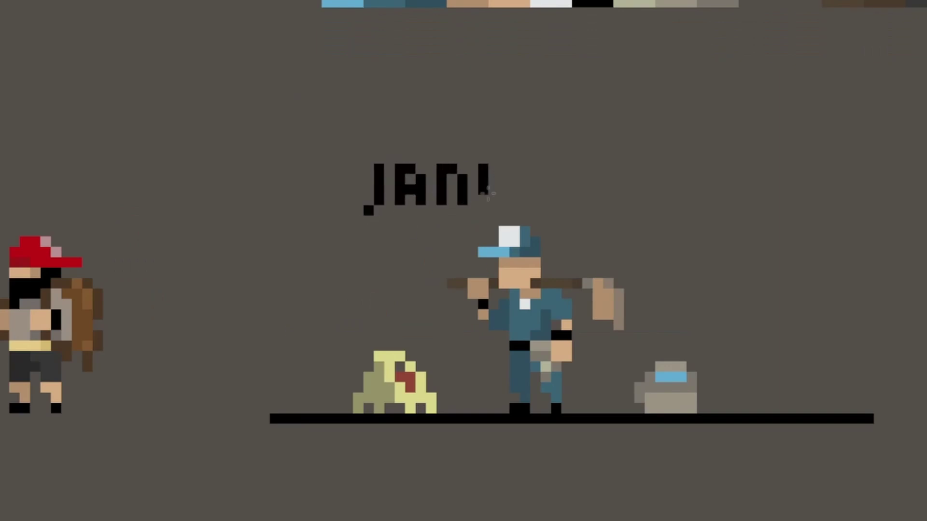
left_click_drag(483, 167, 484, 204)
mouse_move(502, 168)
left_mouse_down()
mouse_move(529, 168)
mouse_move(515, 203)
left_mouse_up()
left_click_drag(546, 168, 567, 170)
mouse_move(588, 204)
left_mouse_down()
mouse_move(604, 168)
mouse_move(609, 204)
mouse_move(764, 199)
left_mouse_up()
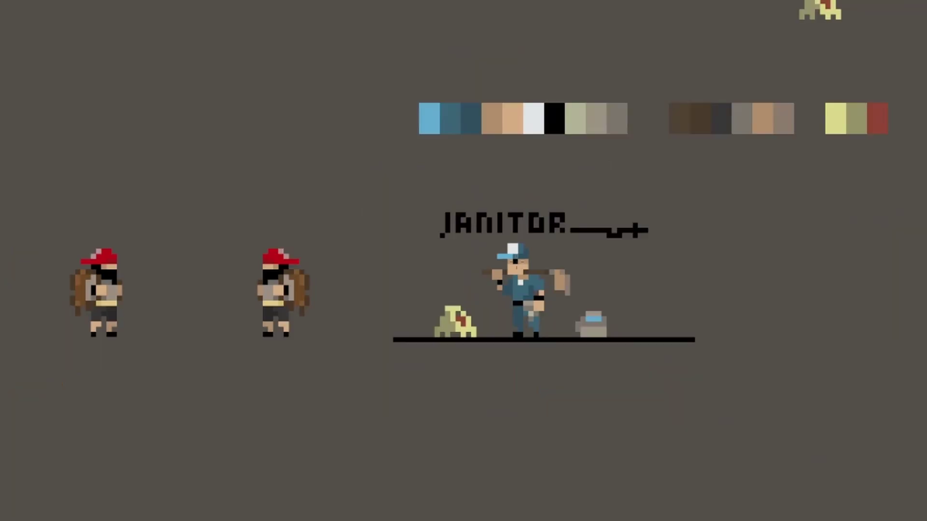
Undo the stray stroke so the title reads 'JANITOR.', then select the title and the palette colour row.
key("ctrl+z")
key("ctrl+z")
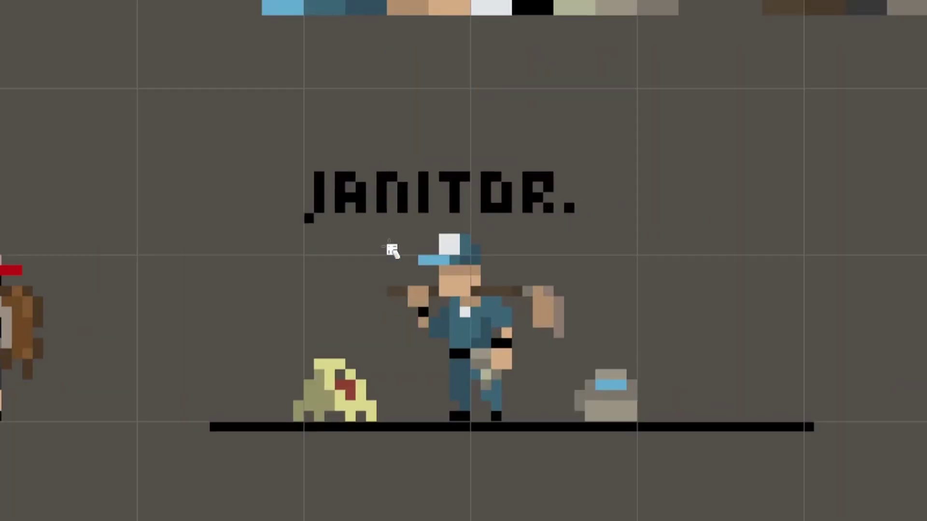
left_click_drag(289, 151, 610, 221)
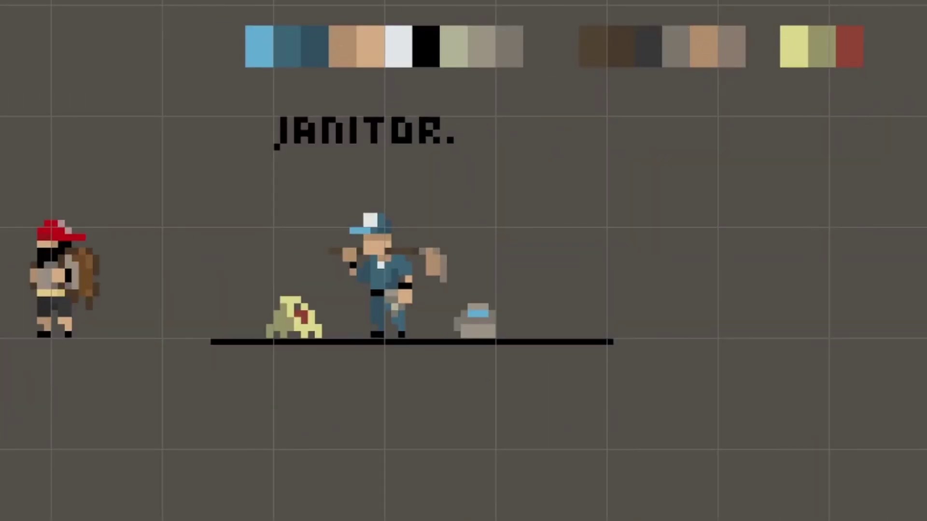
left_click_drag(904, 120, 213, 5)
scroll(578, 188, "up", 2)
Trim the ground line to run only from the slime to the bucket.
mouse_move(161, 285)
left_mouse_down()
mouse_move(273, 368)
mouse_move(309, 376)
left_mouse_up()
scroll(309, 377, "left", 2)
left_click_drag(517, 306, 600, 368)
left_click_drag(151, 325, 267, 441)
key("Delete")
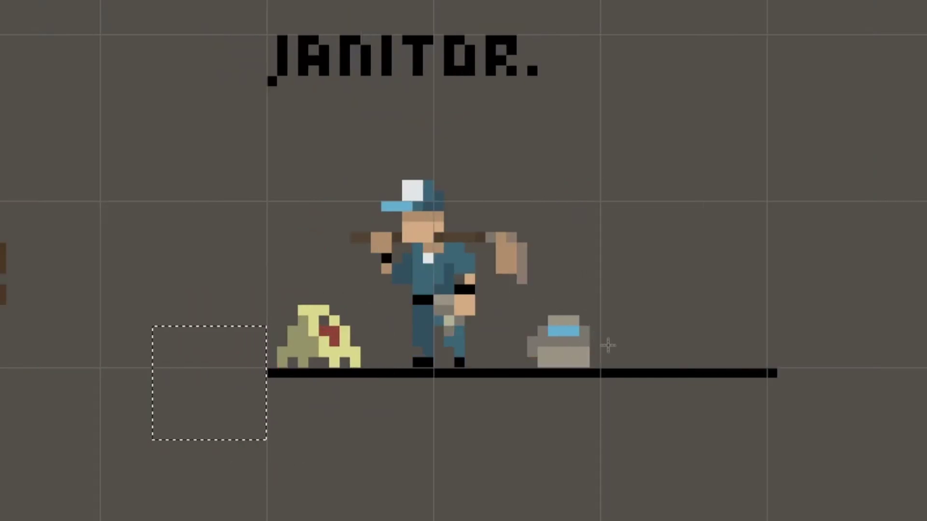
left_click_drag(607, 346, 792, 401)
key("Delete")
scroll(345, 288, "down", 2)
scroll(346, 288, "left", 3)
scroll(459, 121, "right", 5)
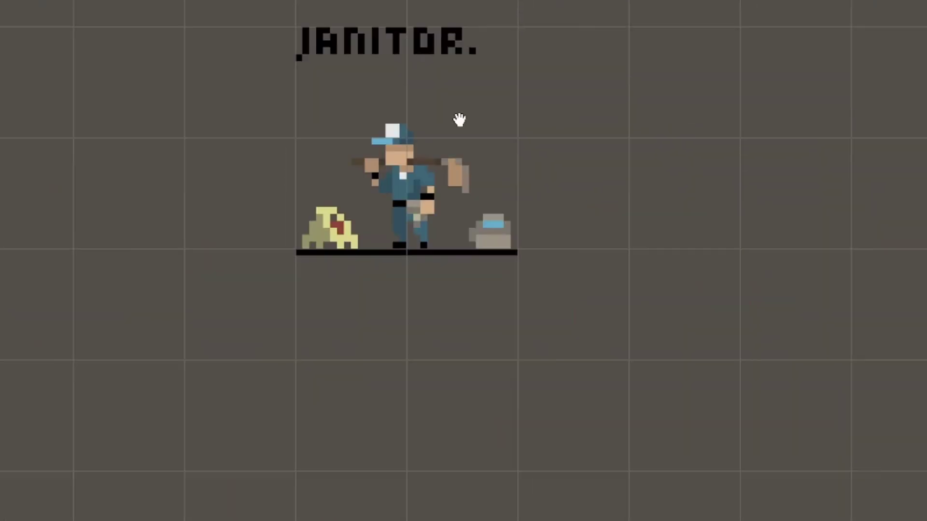
scroll(488, 79, "up", 2)
scroll(563, 206, "up", 2)
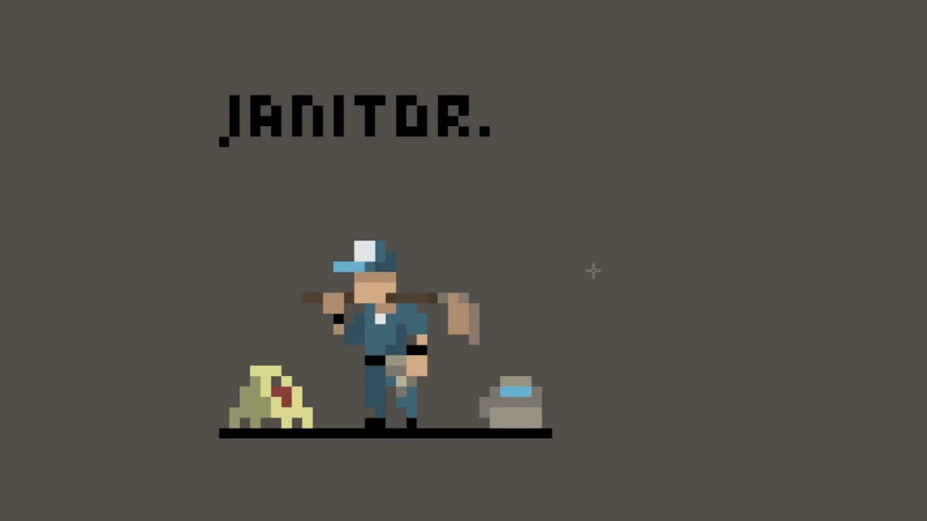